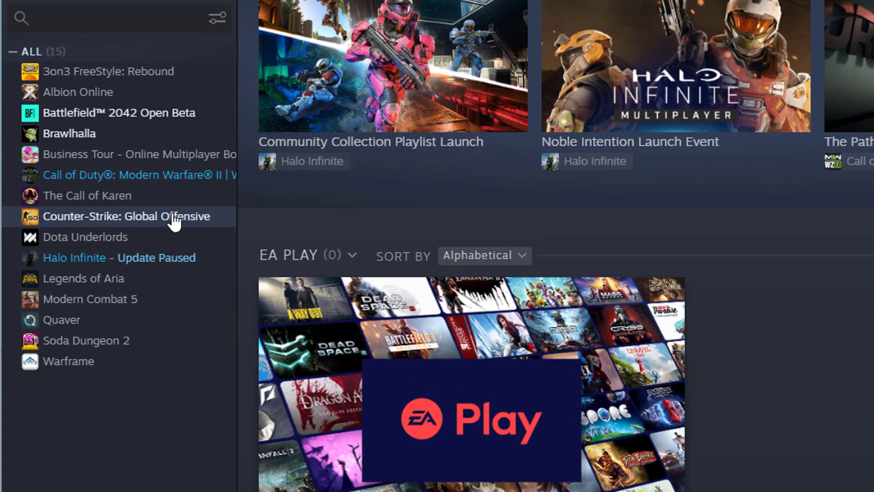
Verify integrity of Counter-Strike: Global Offensive's game files via Properties > Local Files, then close Steam
right_click(174, 221)
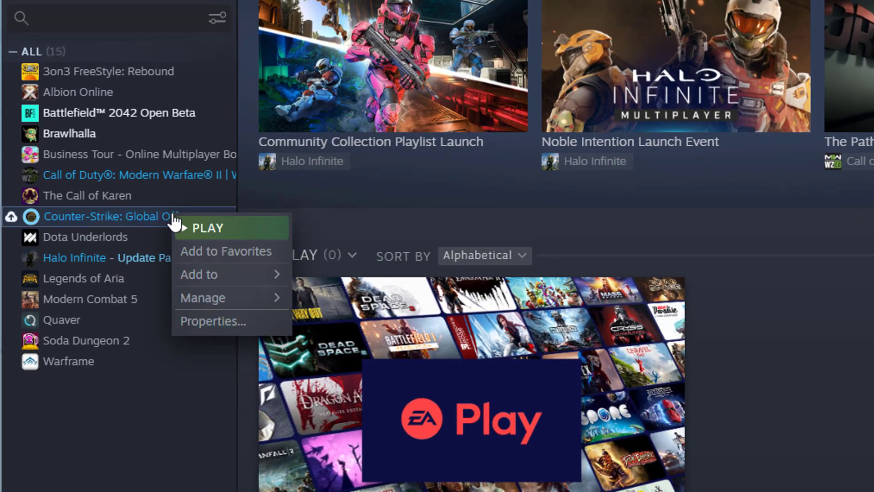
left_click(228, 315)
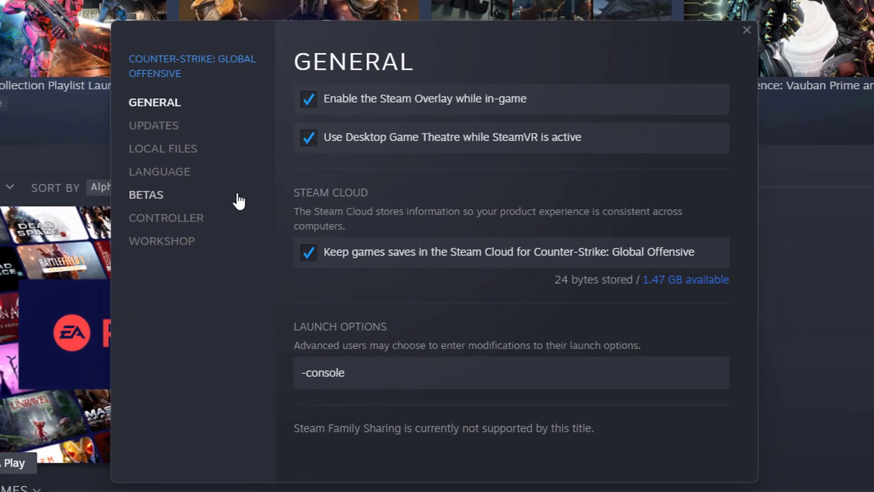
left_click(163, 149)
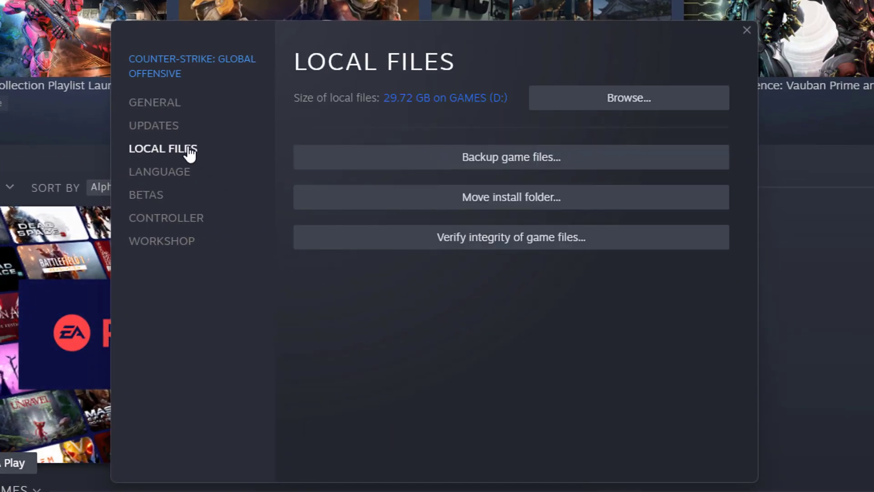
left_click(571, 239)
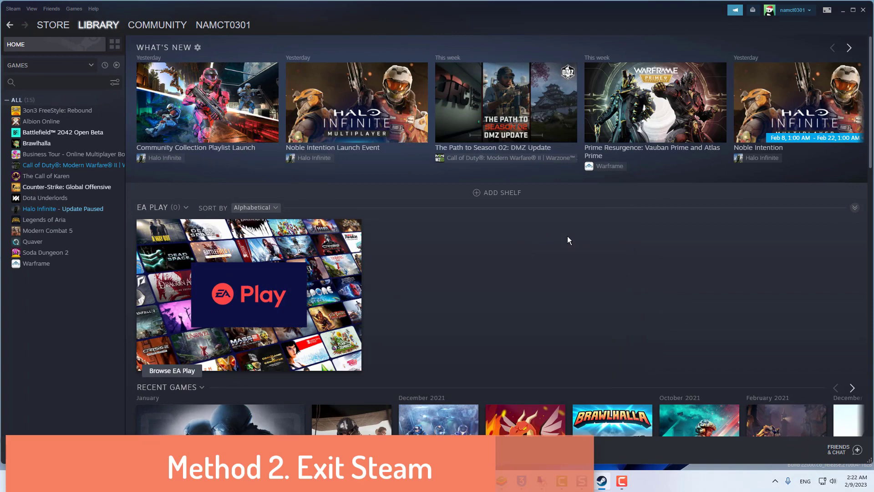
left_click(862, 10)
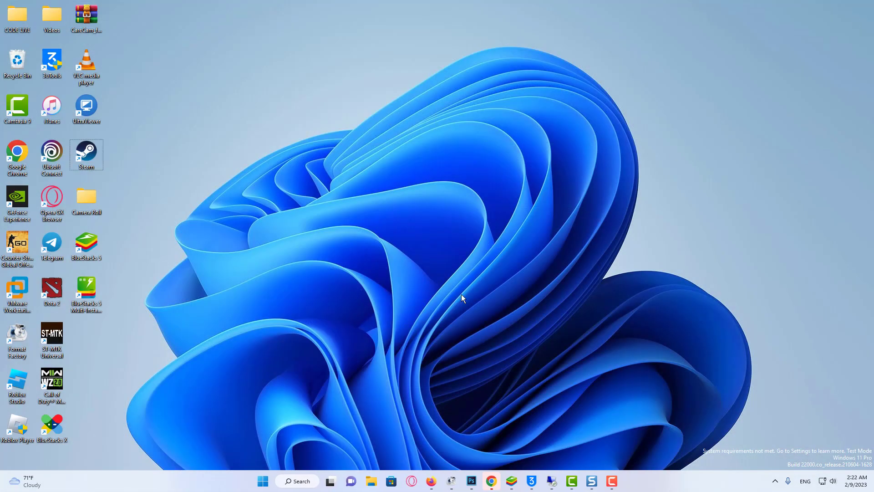
In Task Manager, end the remaining Steam Client WebHelper processes
key("ctrl+shift+Escape")
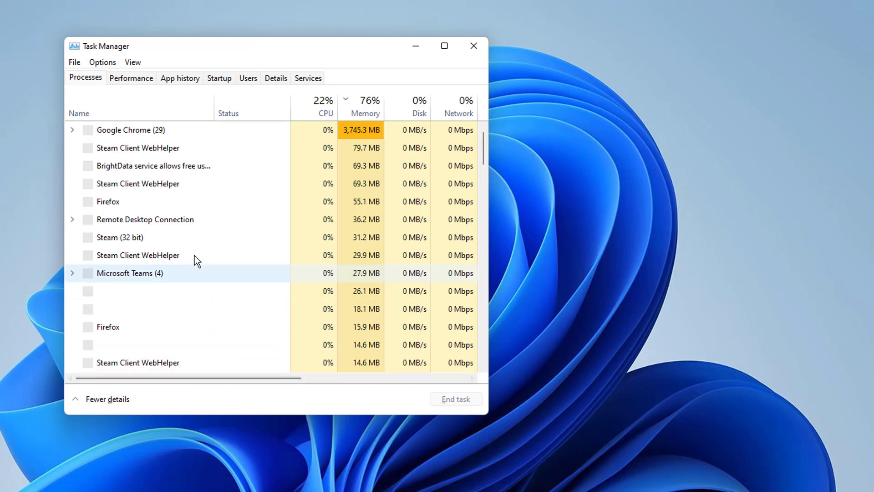
left_click(179, 233)
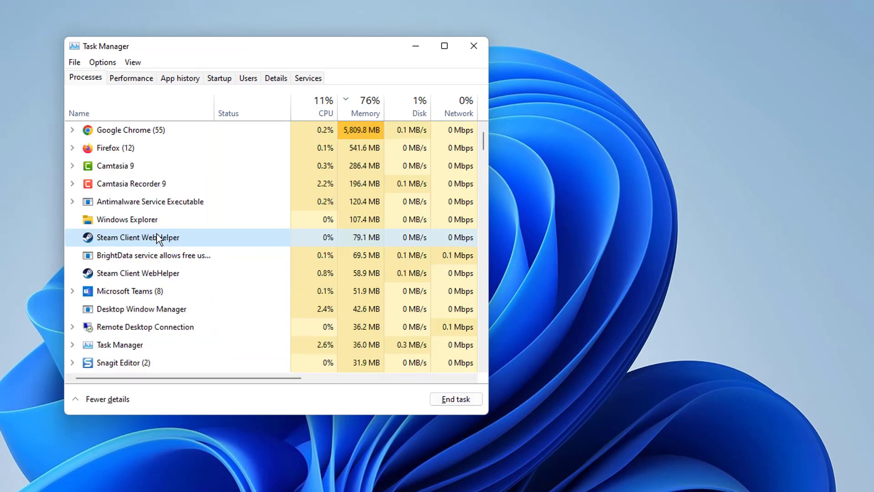
right_click(157, 234)
left_click(195, 244)
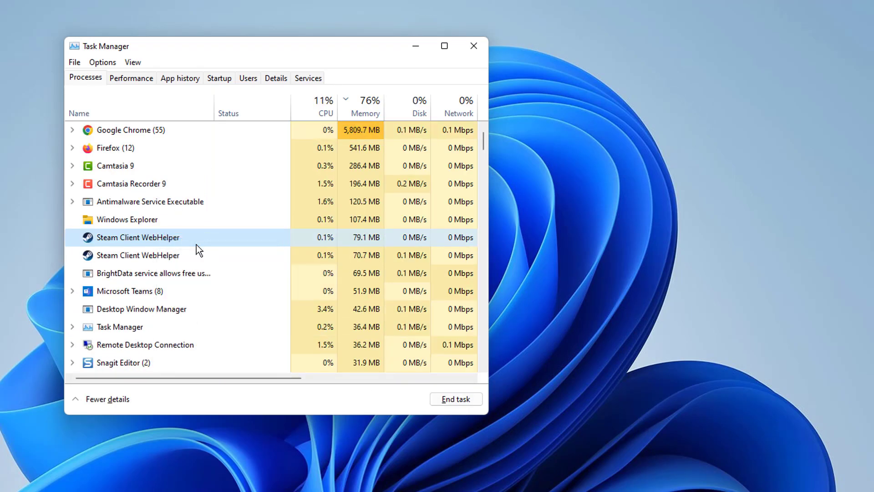
right_click(174, 238)
left_click(157, 258)
right_click(157, 258)
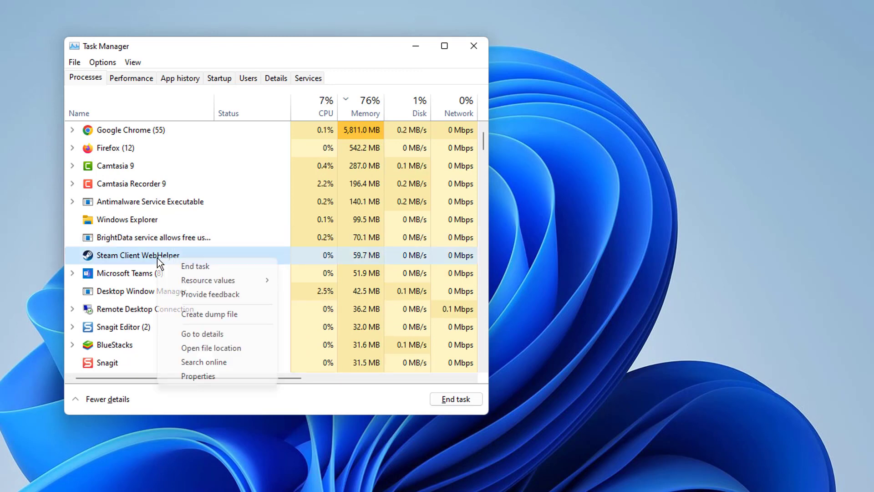
left_click(195, 266)
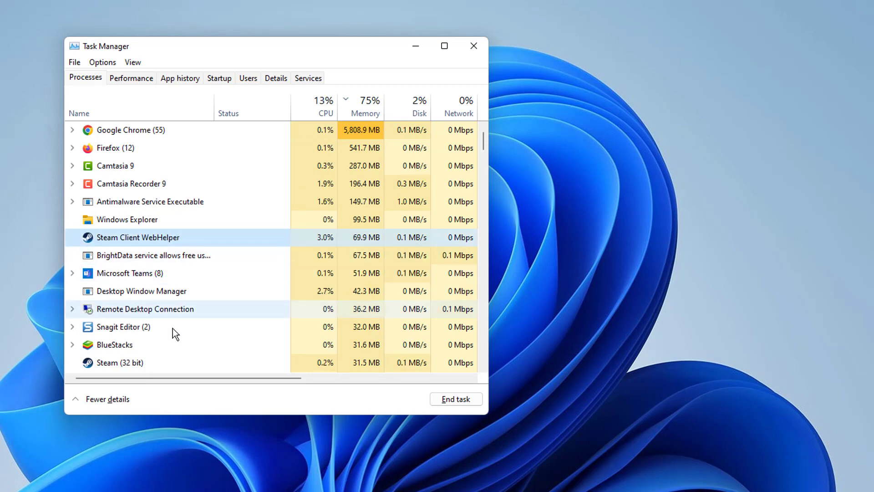
End the Steam (32 bit) process so Steam is fully stopped
left_click(157, 361)
scroll(171, 328, "down", 1)
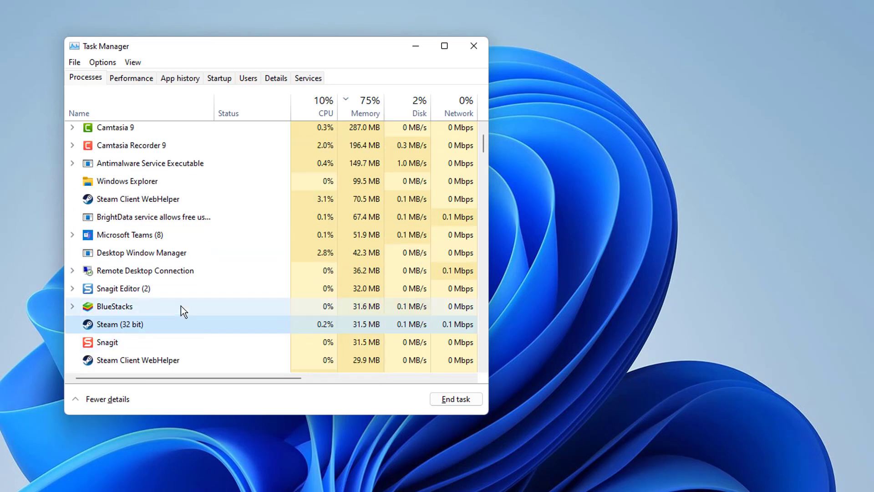
right_click(145, 323)
left_click(174, 334)
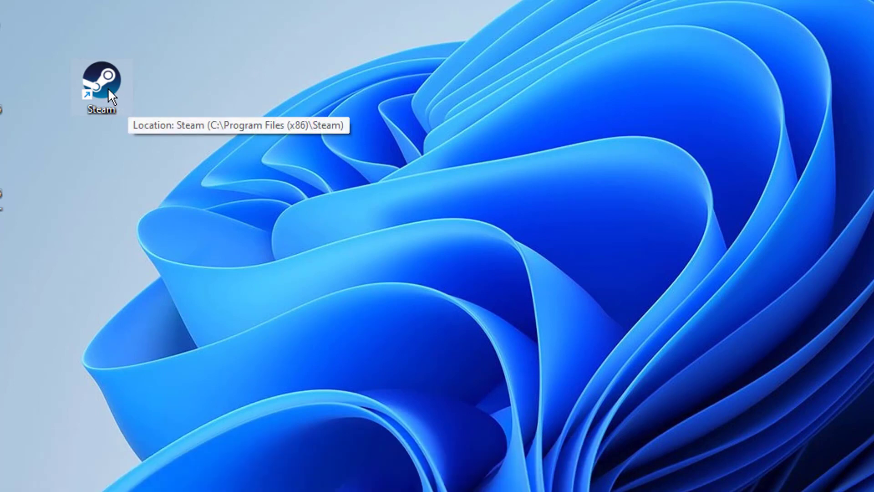
Open the Steam shortcut's file location to reach the Steam install folder
right_click(107, 88)
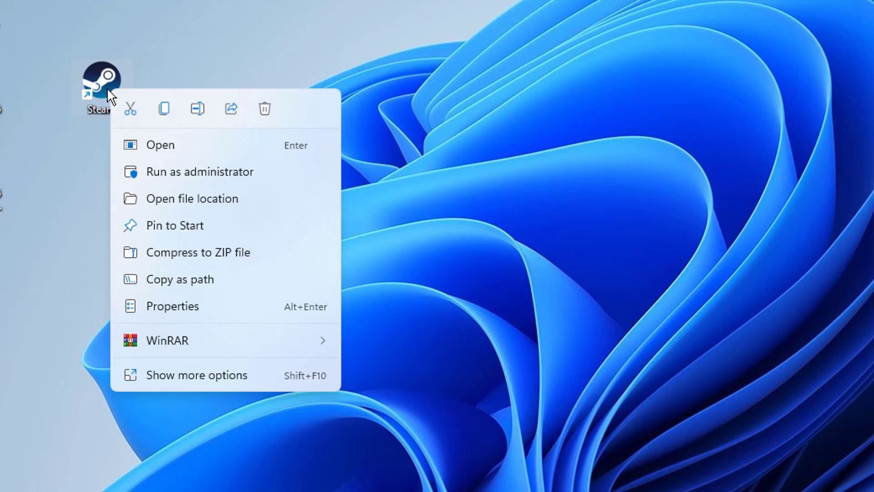
left_click(220, 202)
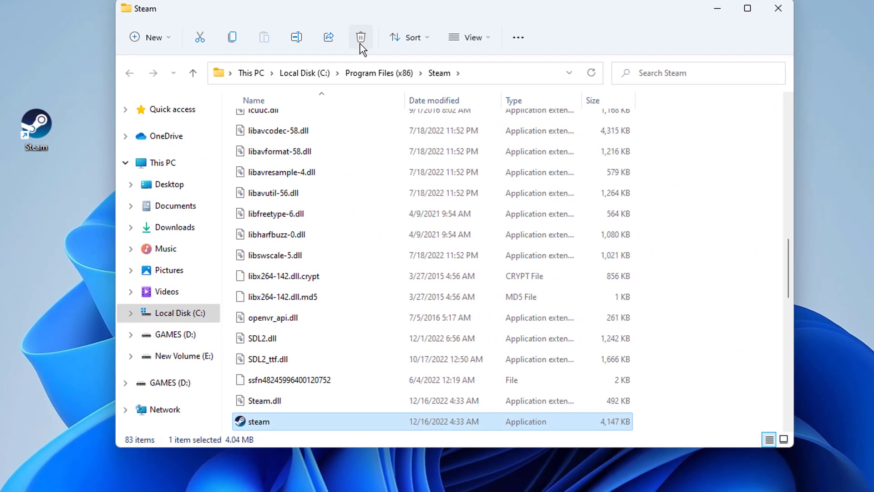
left_click_drag(449, 14, 241, 21)
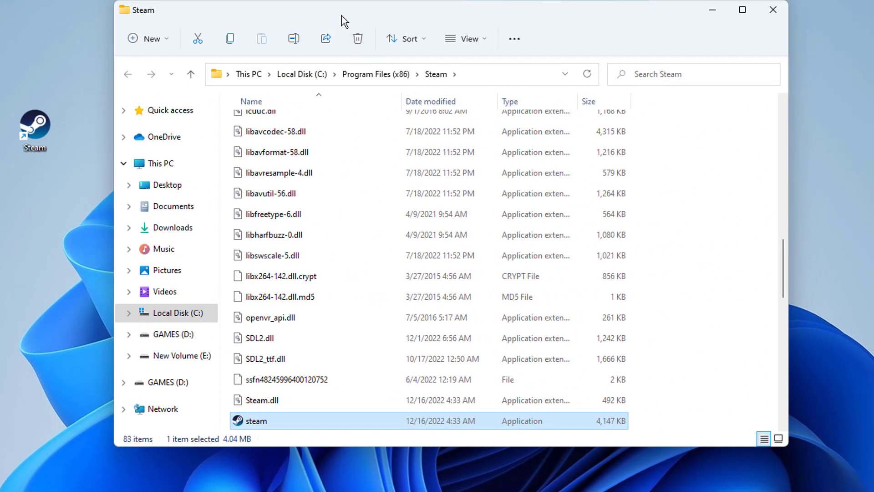
scroll(271, 364, "down", 3)
scroll(272, 365, "down", 1)
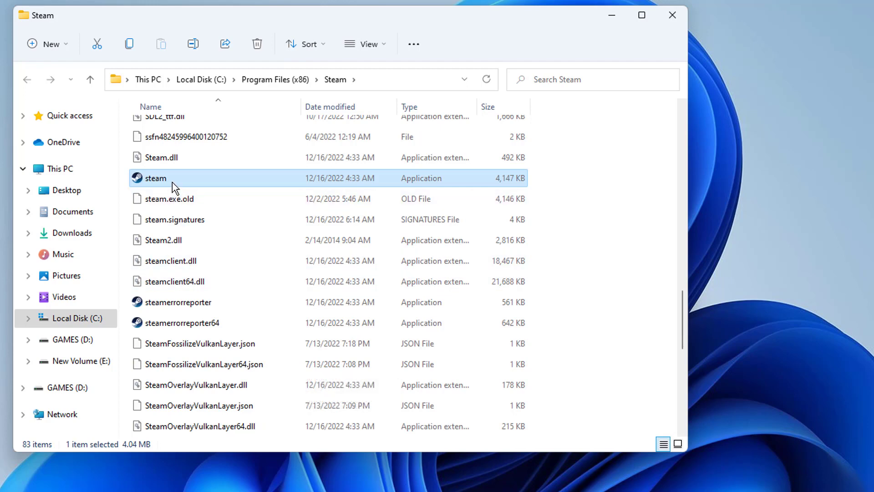
In steam.exe's Compatibility properties, enable Run this program as an administrator and apply it
right_click(173, 186)
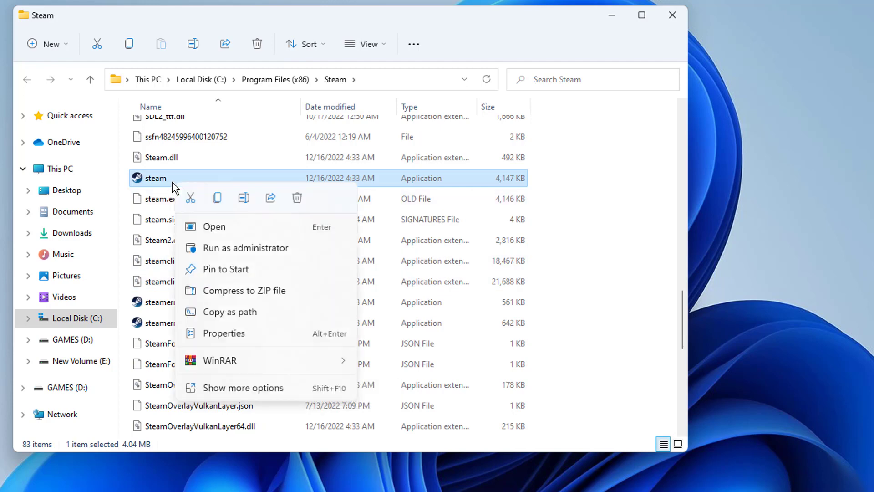
left_click(221, 388)
left_click(259, 374)
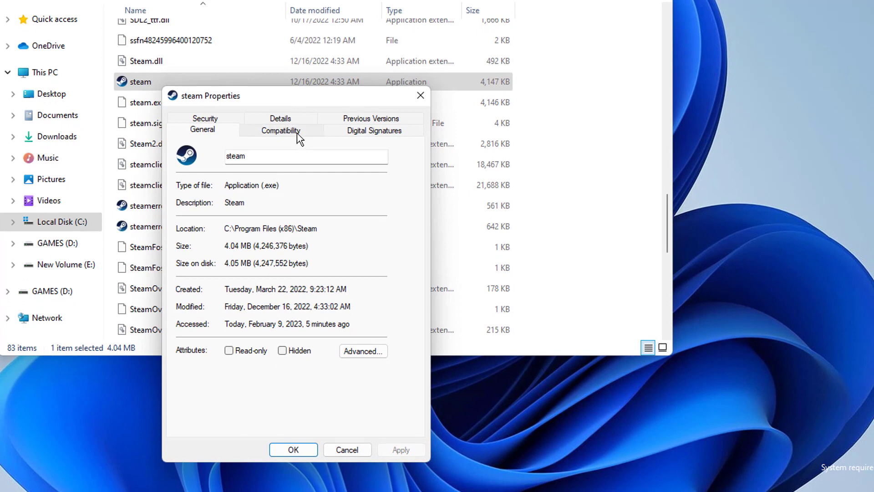
left_click(281, 131)
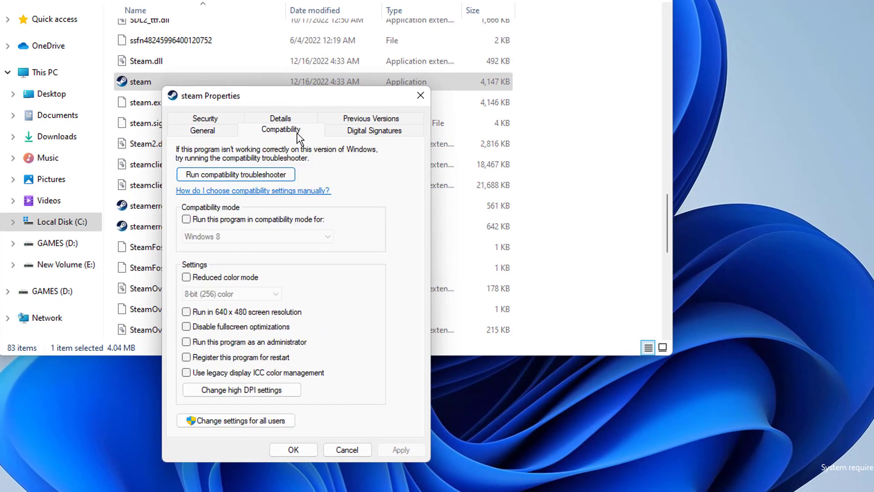
left_click(234, 344)
left_click(400, 449)
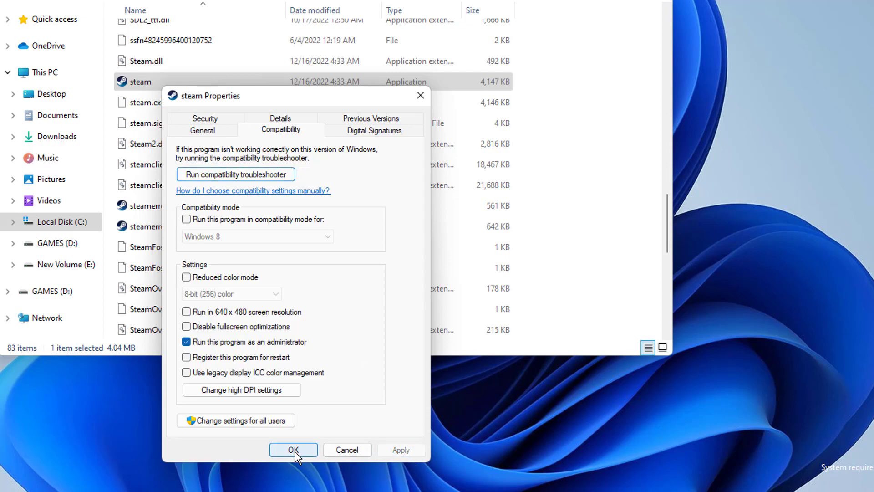
left_click(294, 449)
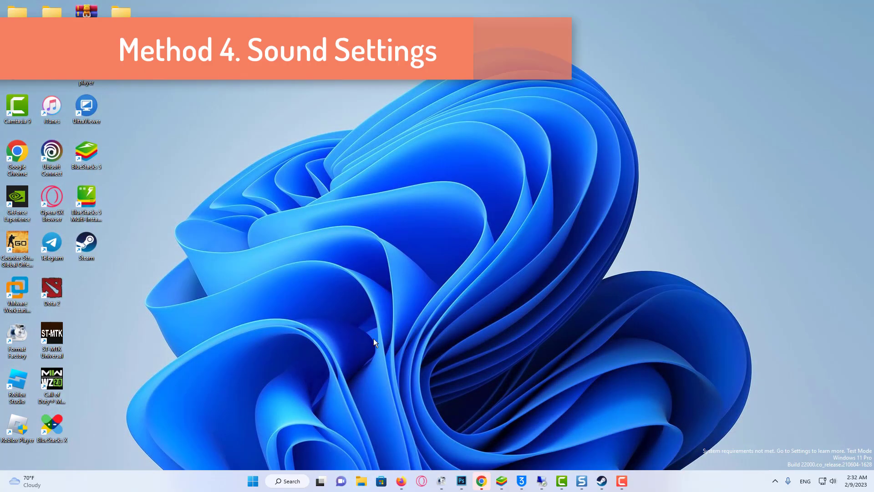
Search Windows for sound settings and open the Sound settings result
left_click(253, 481)
type("s")
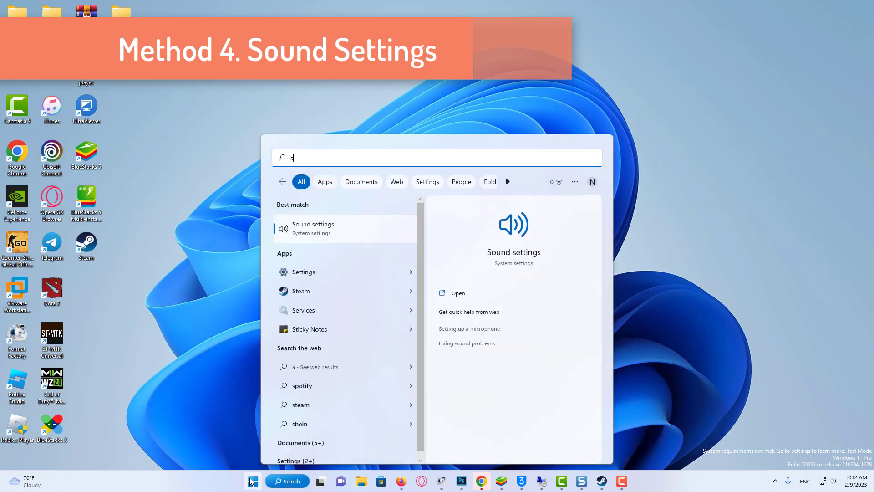
type("ound set")
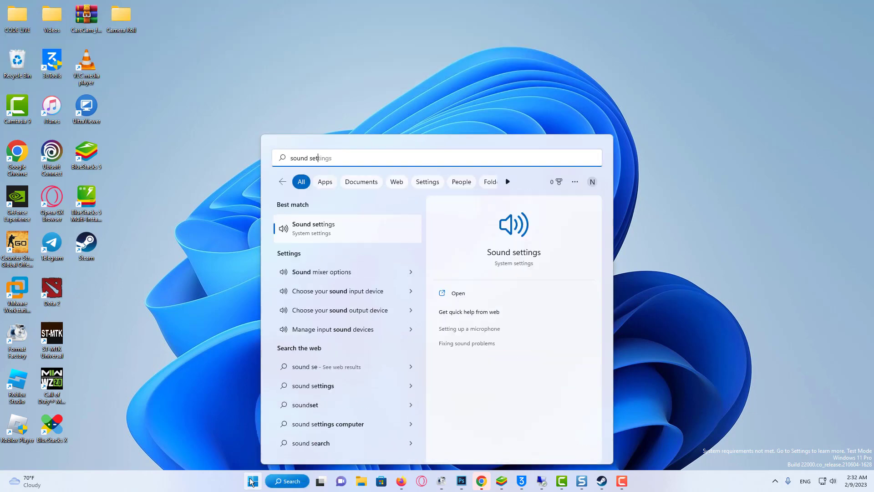
type("tings")
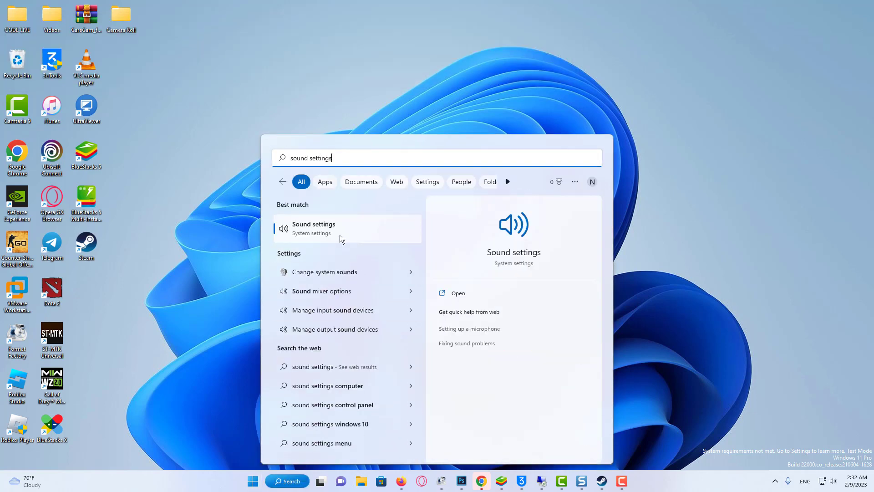
left_click(343, 228)
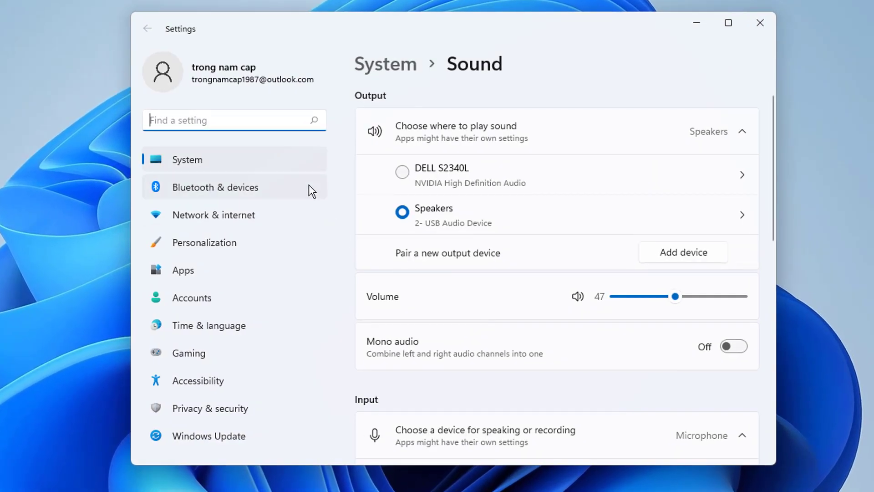
scroll(575, 151, "down", 1)
scroll(575, 157, "up", 1)
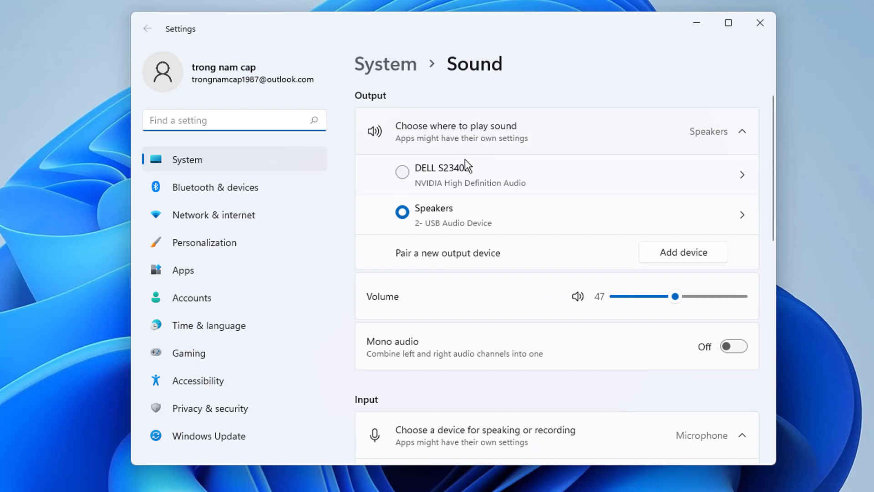
scroll(538, 216, "down", 2)
scroll(539, 217, "down", 2)
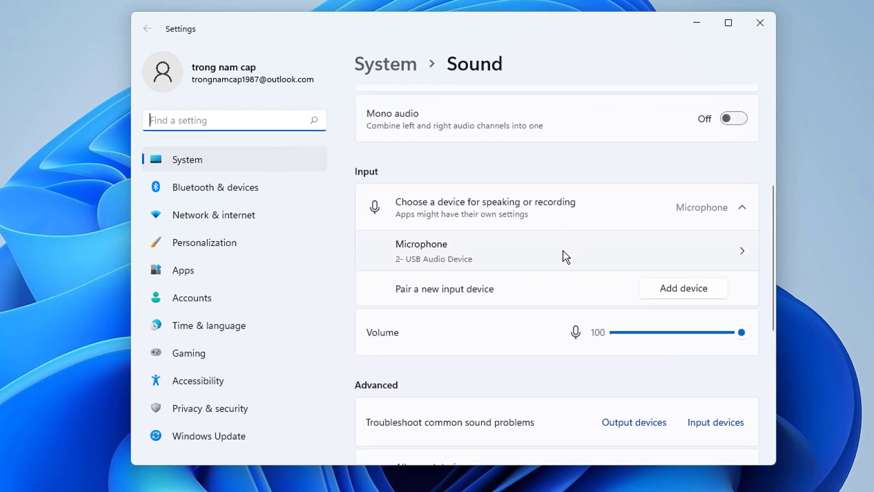
scroll(578, 304, "down", 2)
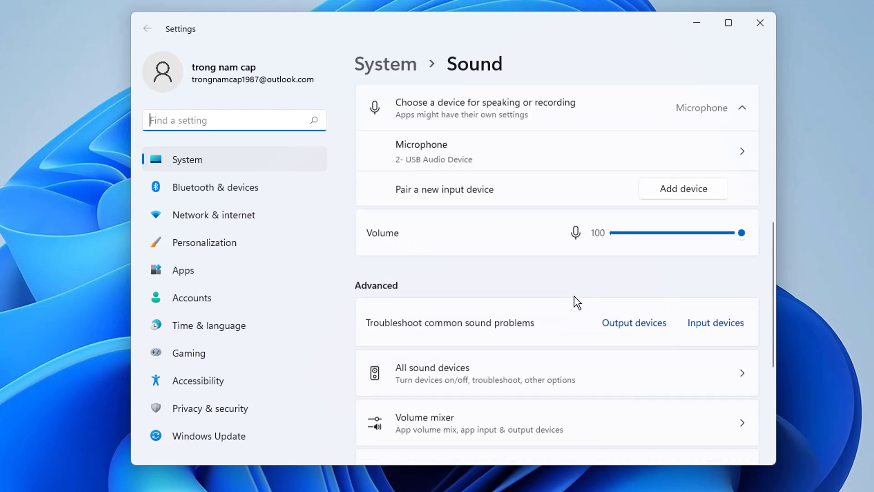
scroll(567, 301, "down", 1)
Open the Volume mixer and set Steam's app volume to 100
left_click(493, 350)
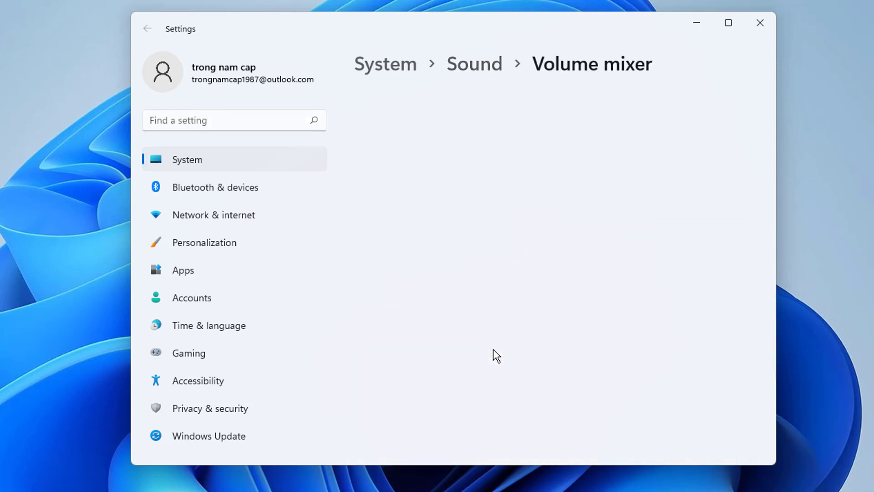
scroll(502, 335, "down", 3)
scroll(515, 317, "down", 2)
scroll(514, 317, "down", 2)
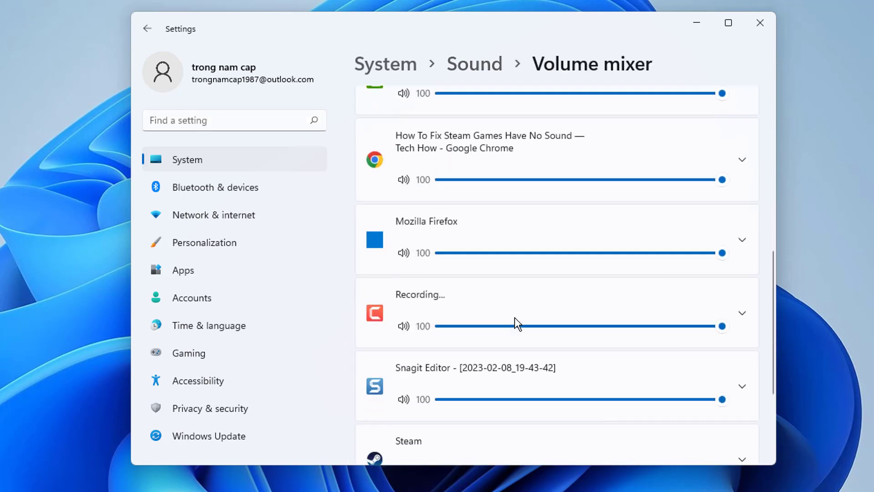
scroll(514, 317, "down", 2)
mouse_move(723, 358)
left_mouse_down()
mouse_move(569, 360)
mouse_move(744, 361)
left_mouse_up()
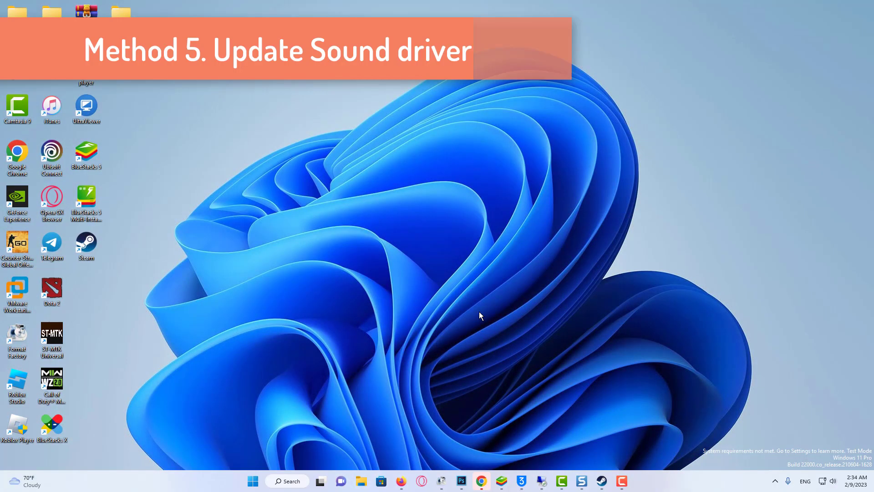
Search Windows for Device Manager and launch it
left_click(253, 481)
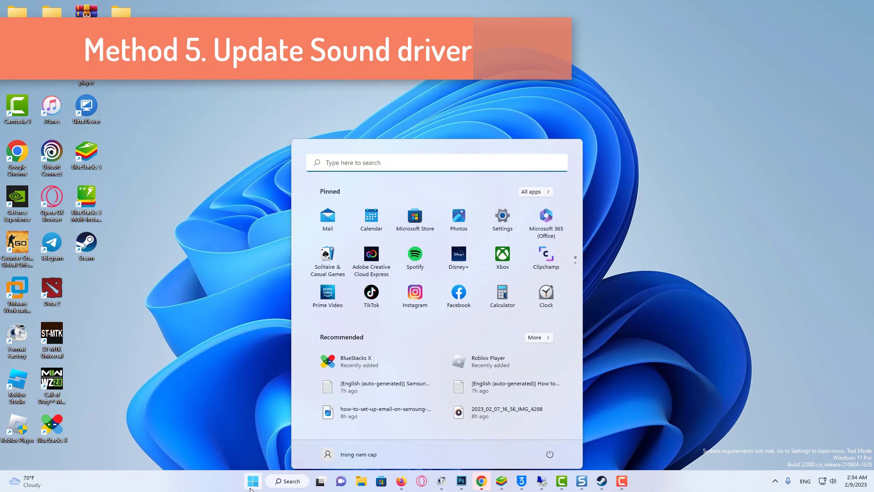
type("device manager")
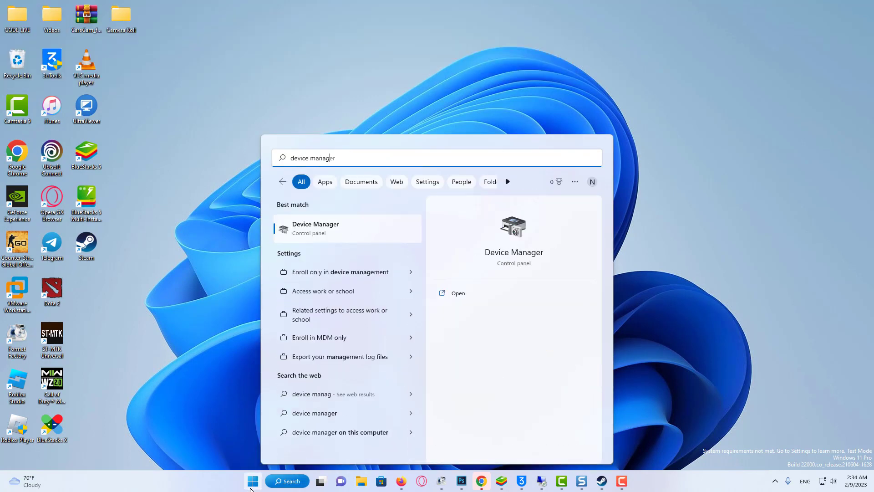
left_click(346, 227)
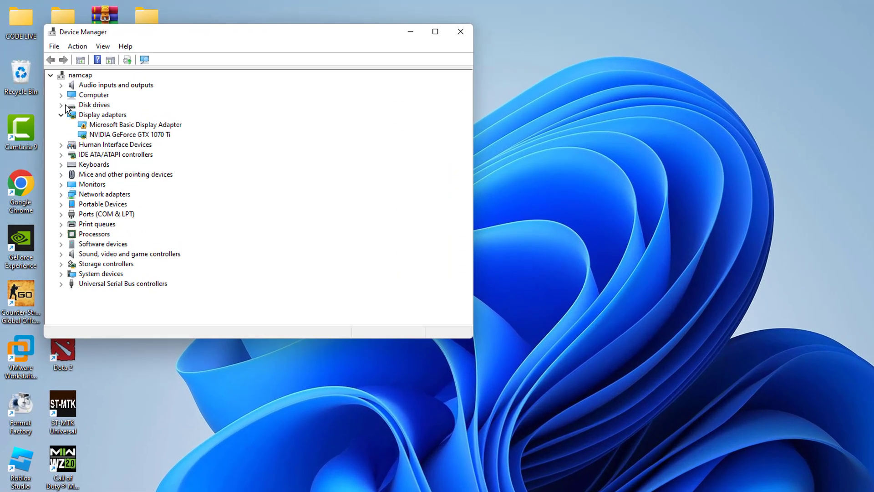
Expand Sound, video and game controllers and bring up actions for NVIDIA High Definition Audio
double_click(84, 95)
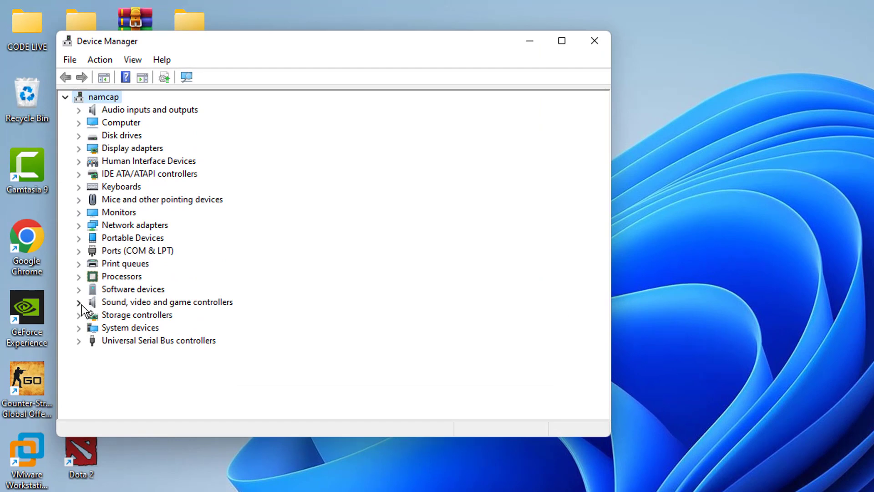
left_click(79, 303)
left_click(149, 316)
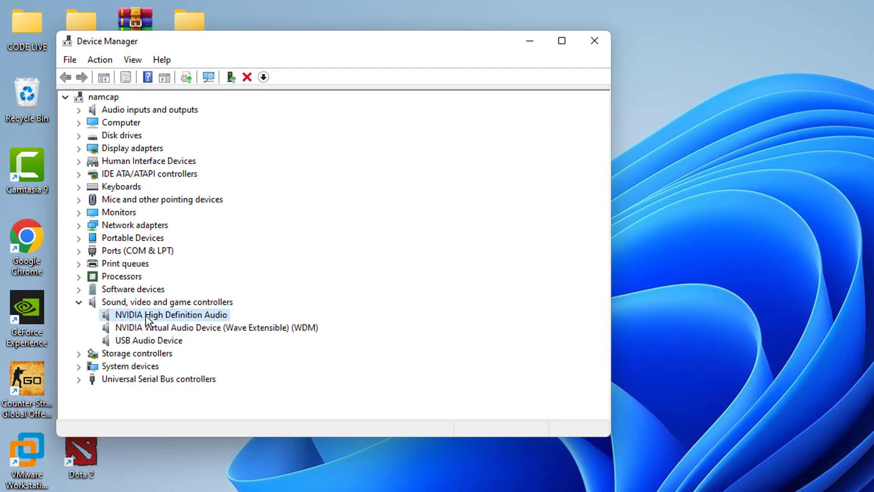
right_click(217, 319)
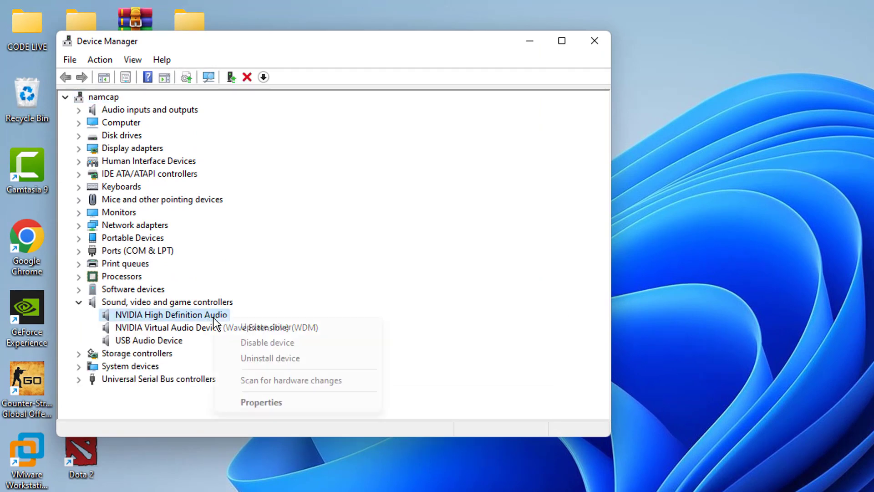
Update the NVIDIA High Definition Audio driver via automatic search, confirm best driver installed, close Device Manager
left_click(253, 326)
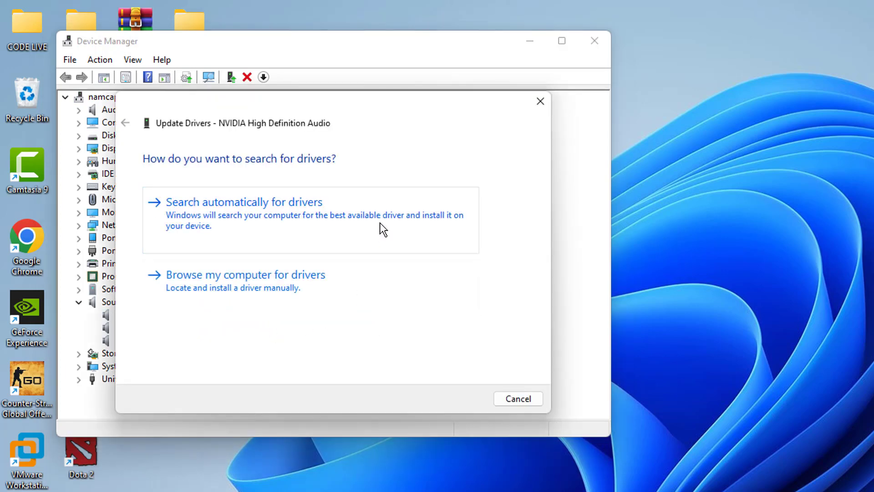
left_click(380, 223)
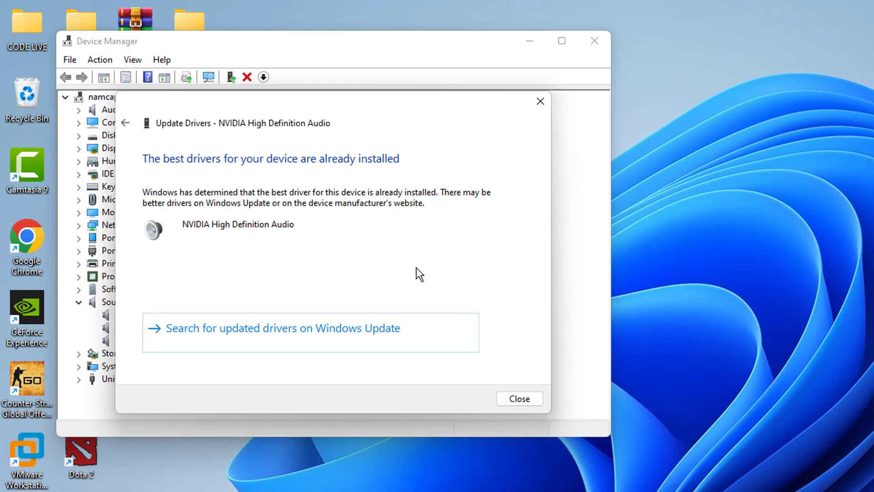
left_click(519, 398)
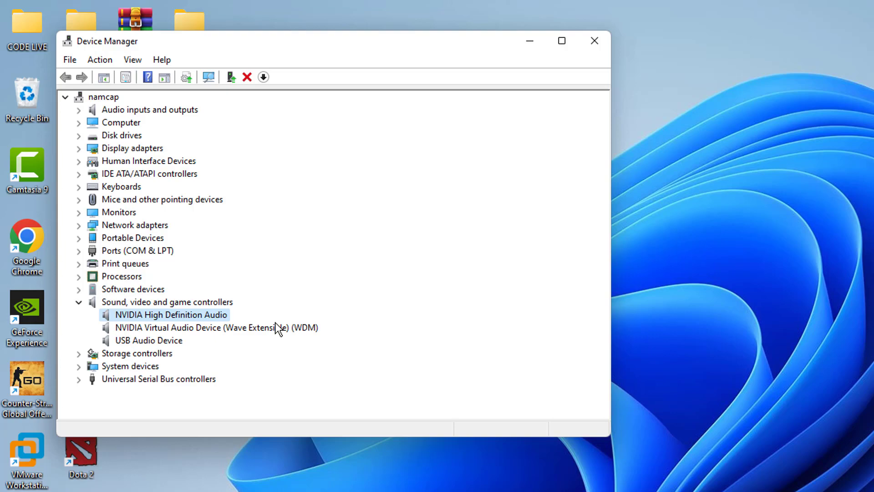
left_click(594, 40)
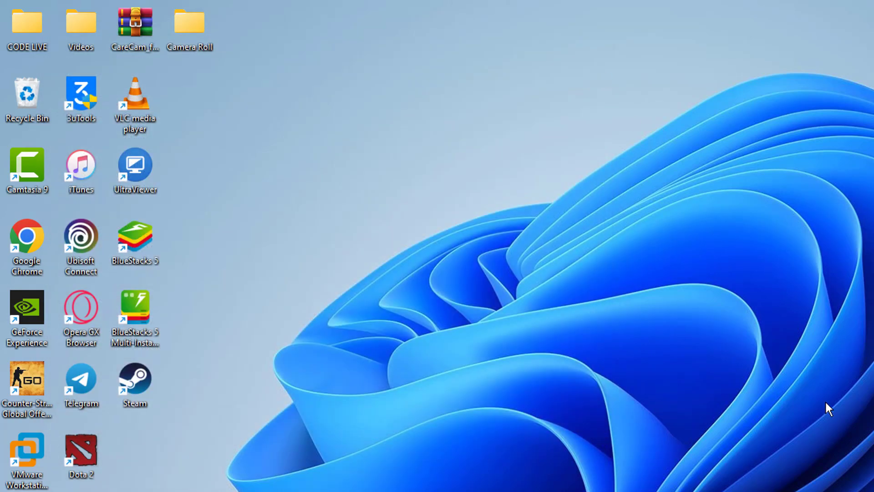